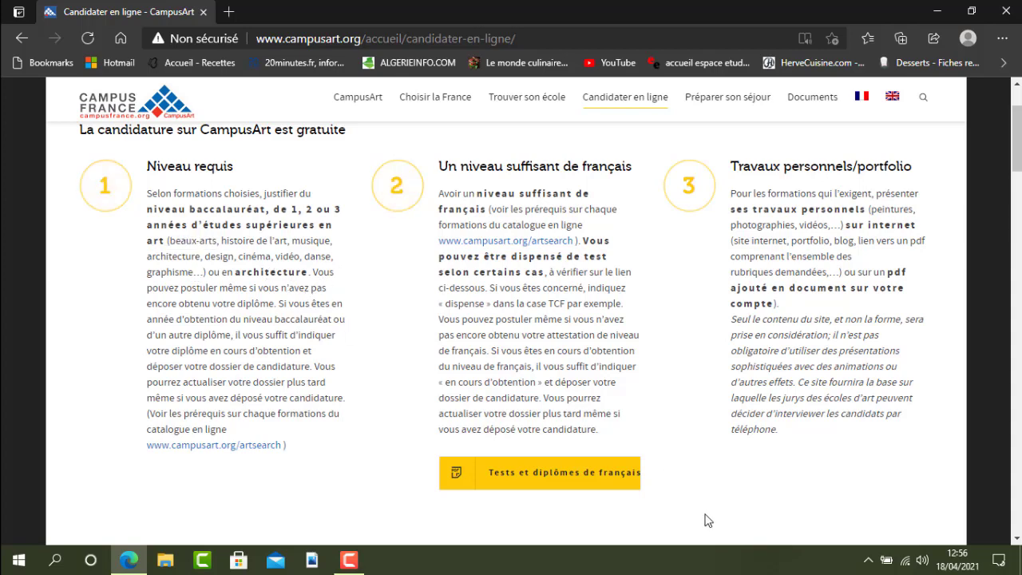
# Review the application prerequisites and the online application section with its closing countdown on the CampusArt page
pyautogui.scroll(-3, 817, 484)
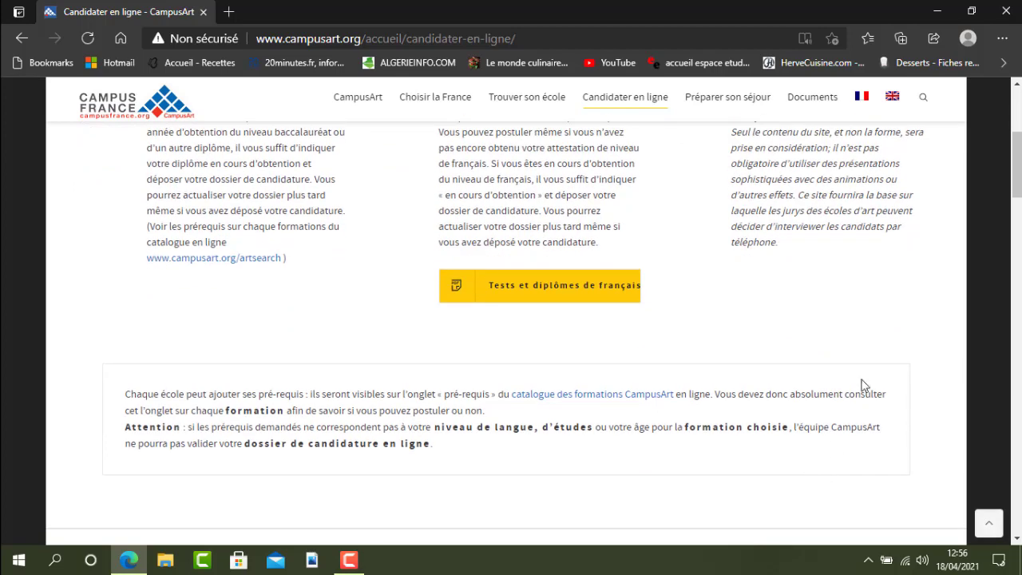
pyautogui.scroll(-3, 862, 387)
pyautogui.scroll(-2, 862, 386)
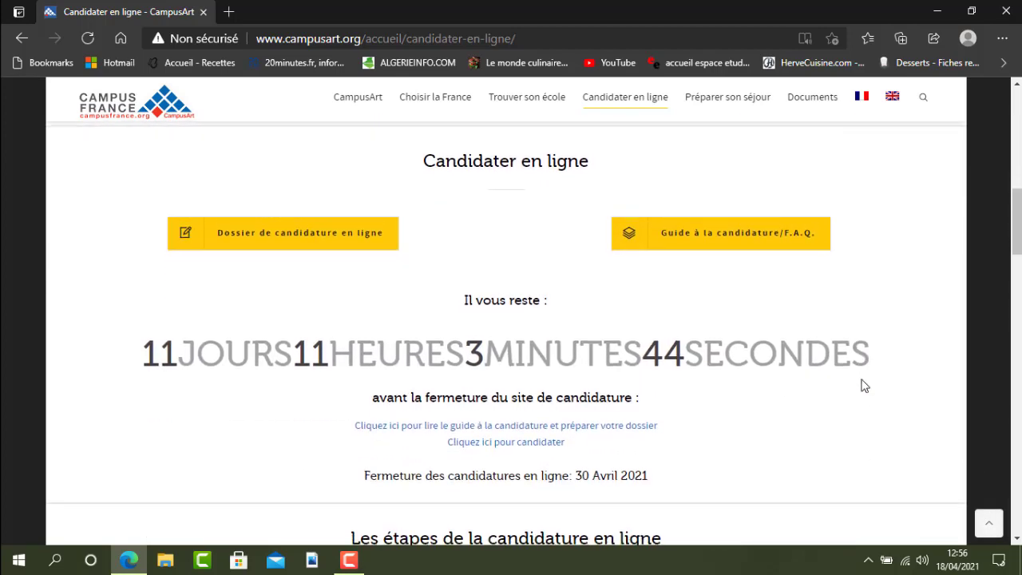
pyautogui.scroll(1, 862, 385)
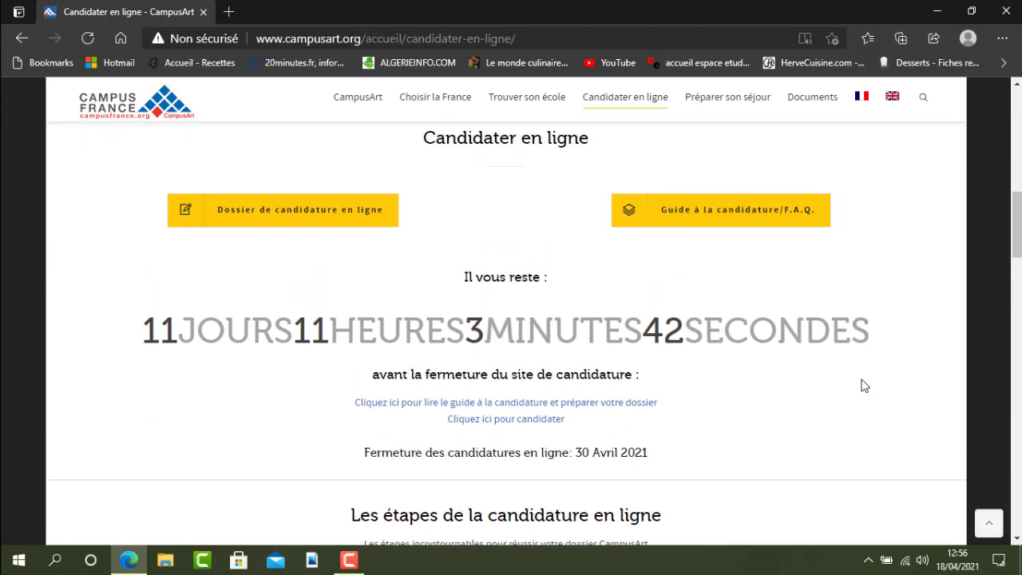
pyautogui.scroll(2, 816, 403)
pyautogui.scroll(-3, 816, 404)
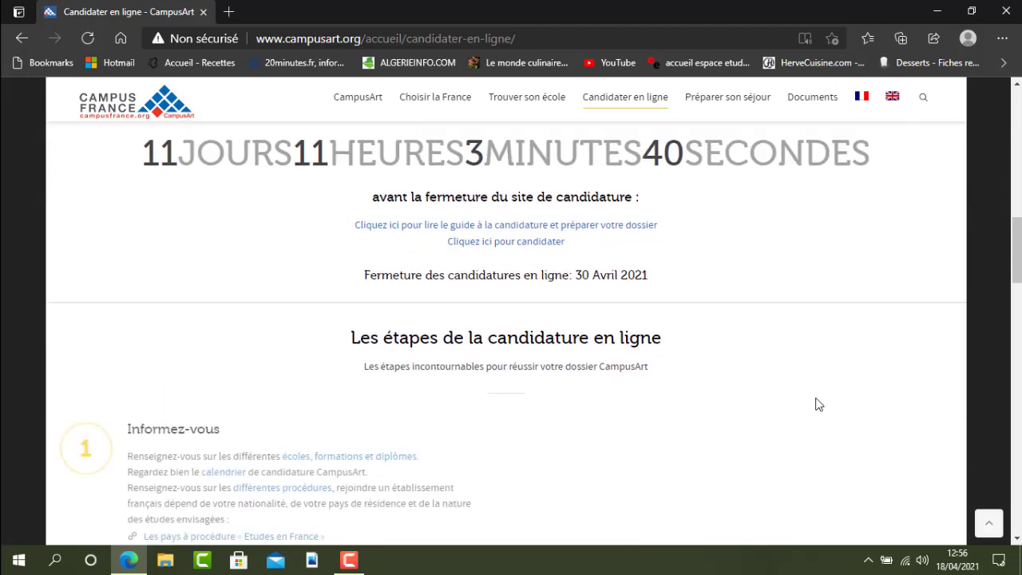
pyautogui.scroll(2, 817, 404)
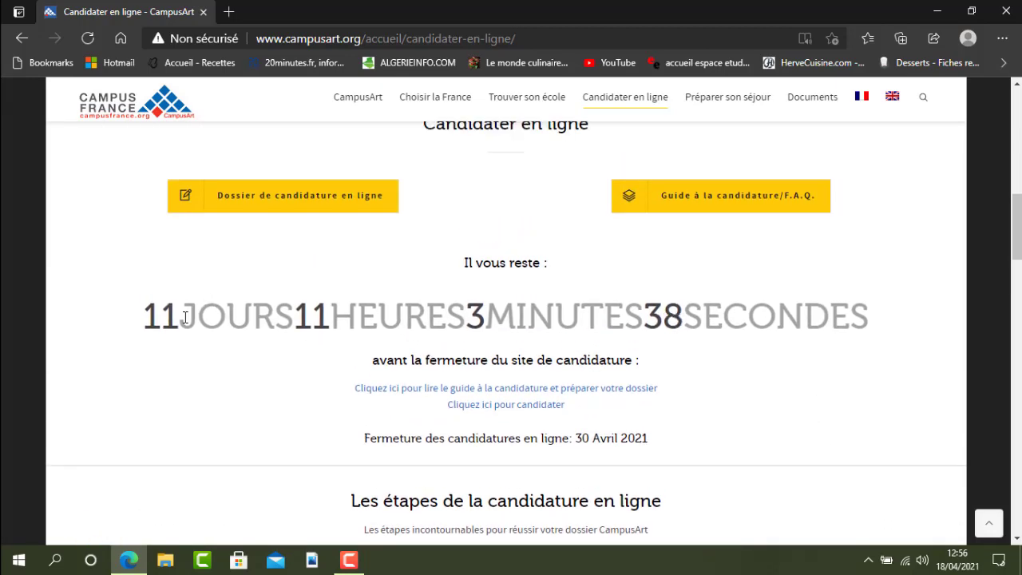
pyautogui.tripleClick(185, 316)
pyautogui.click(192, 340)
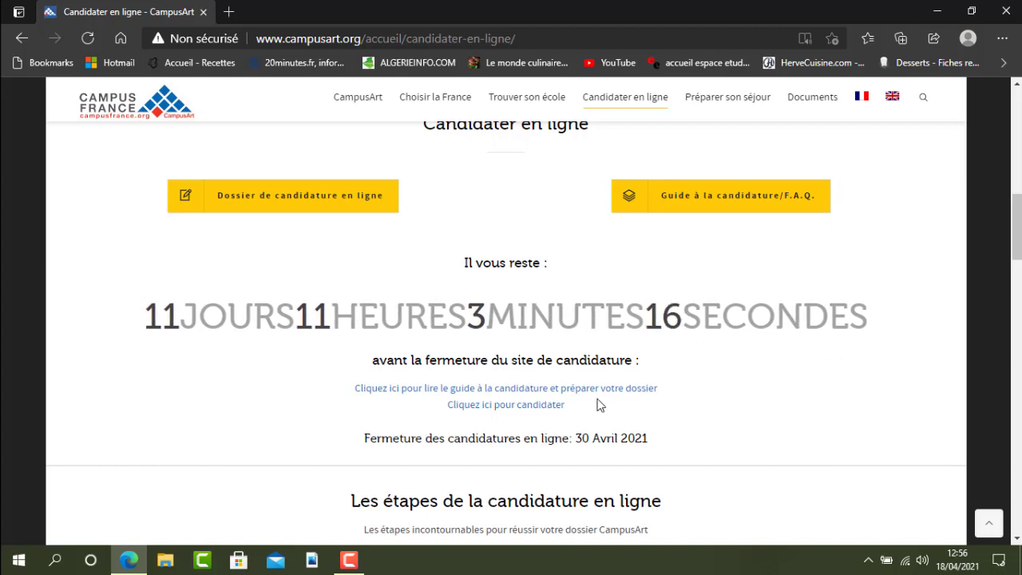
# Follow the CampusArt application link to Toucan, view the user account creation form, and return to the welcome page
pyautogui.click(506, 405)
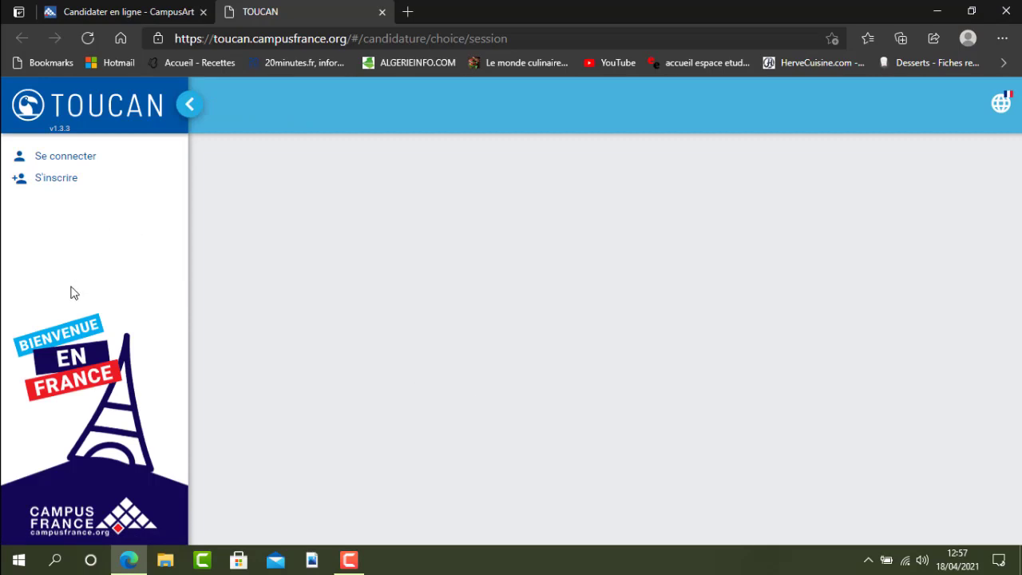
pyautogui.click(69, 191)
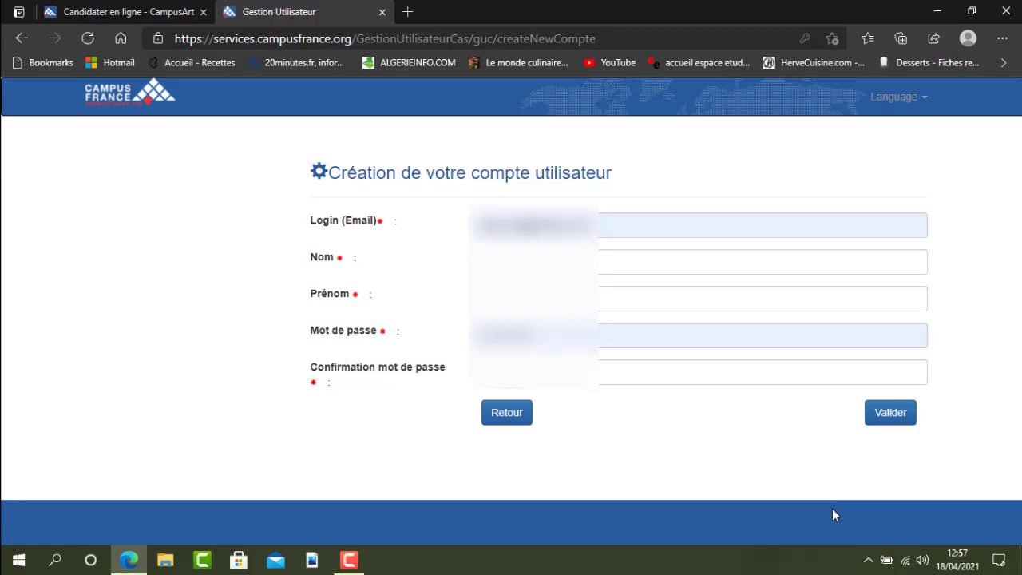
pyautogui.click(21, 39)
pyautogui.click(511, 417)
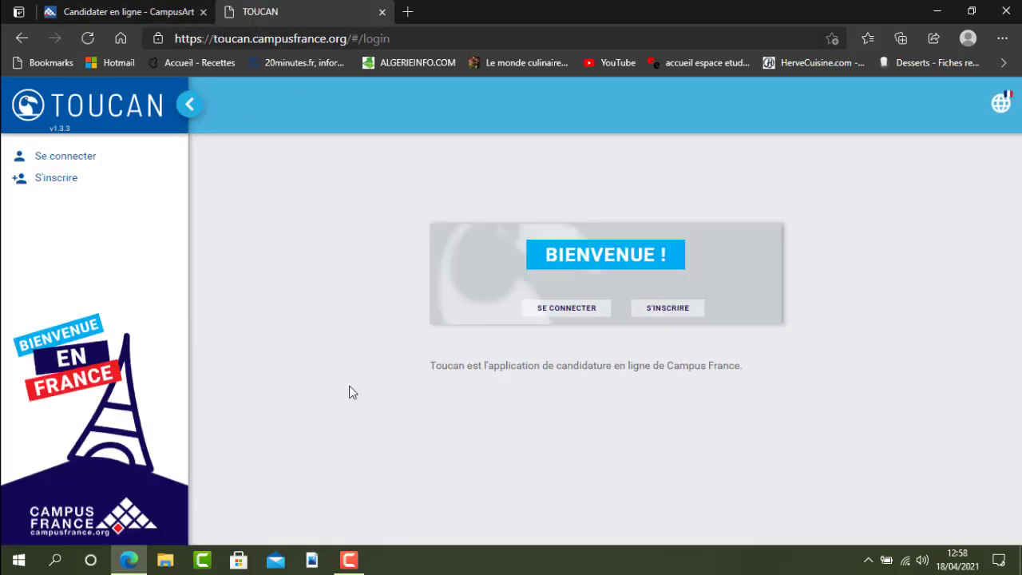
# Open the Campus France sign-in page from Toucan and log in with the prefilled account credentials
pyautogui.click(549, 318)
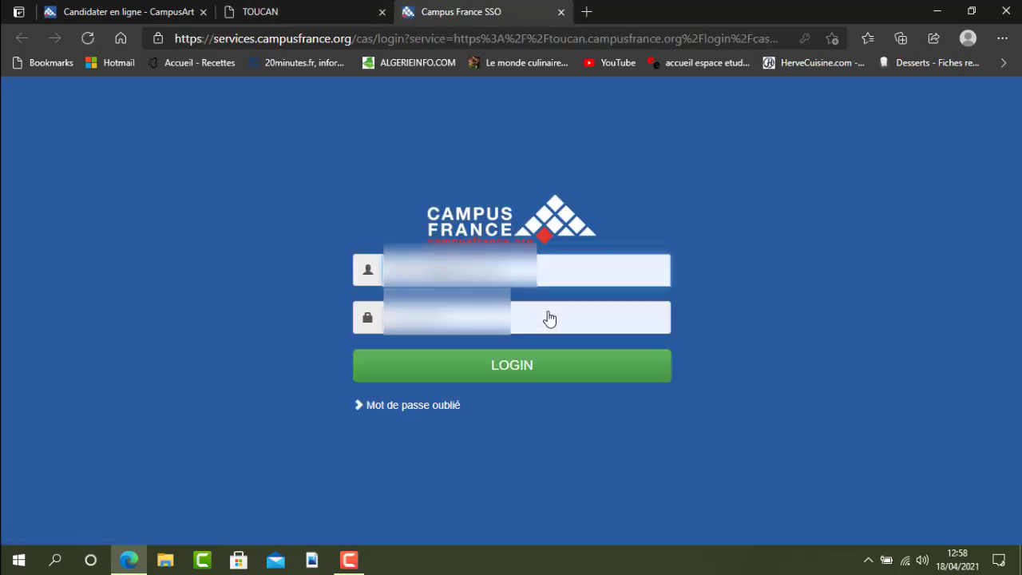
pyautogui.click(269, 13)
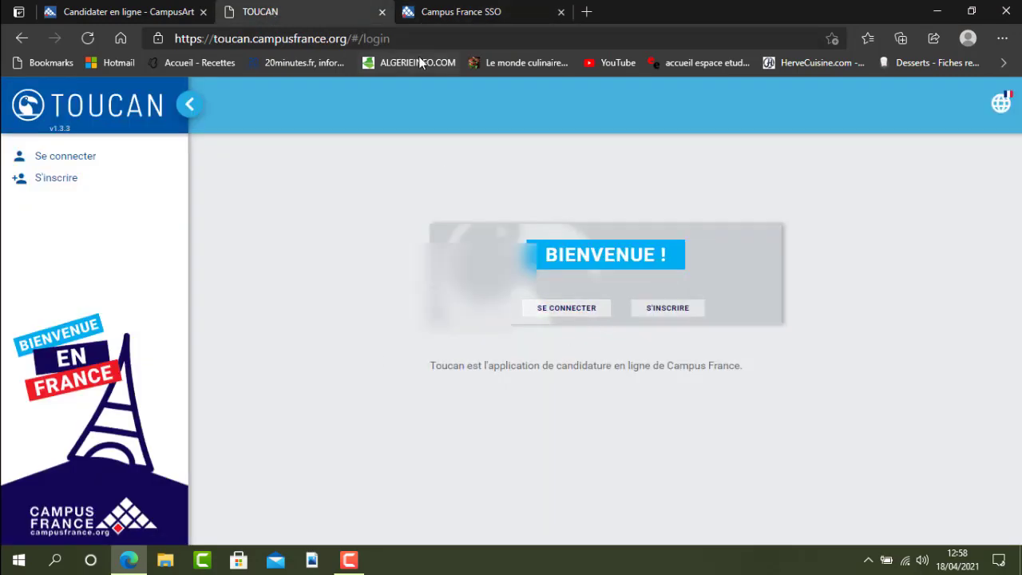
pyautogui.click(457, 7)
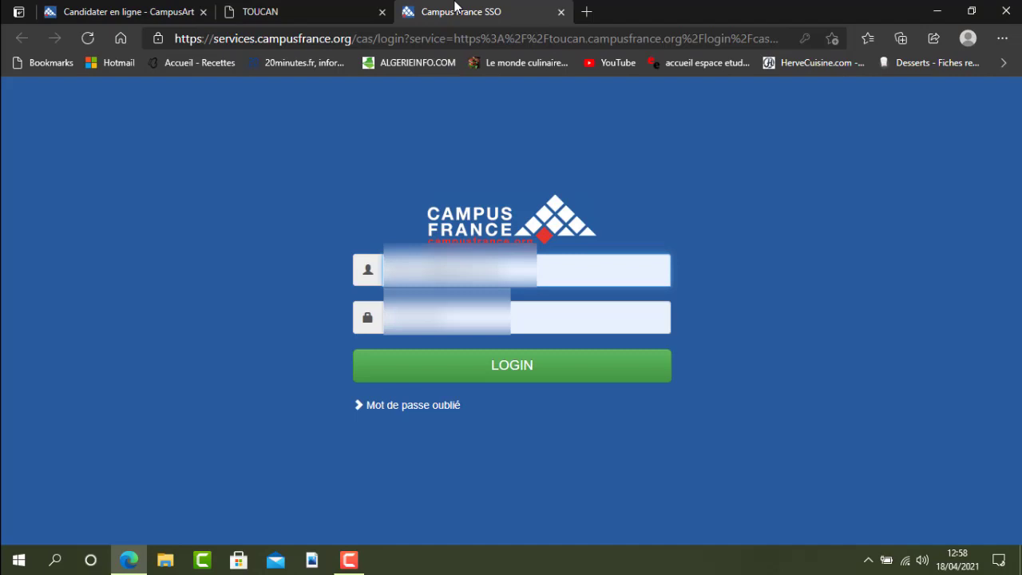
pyautogui.click(337, 8)
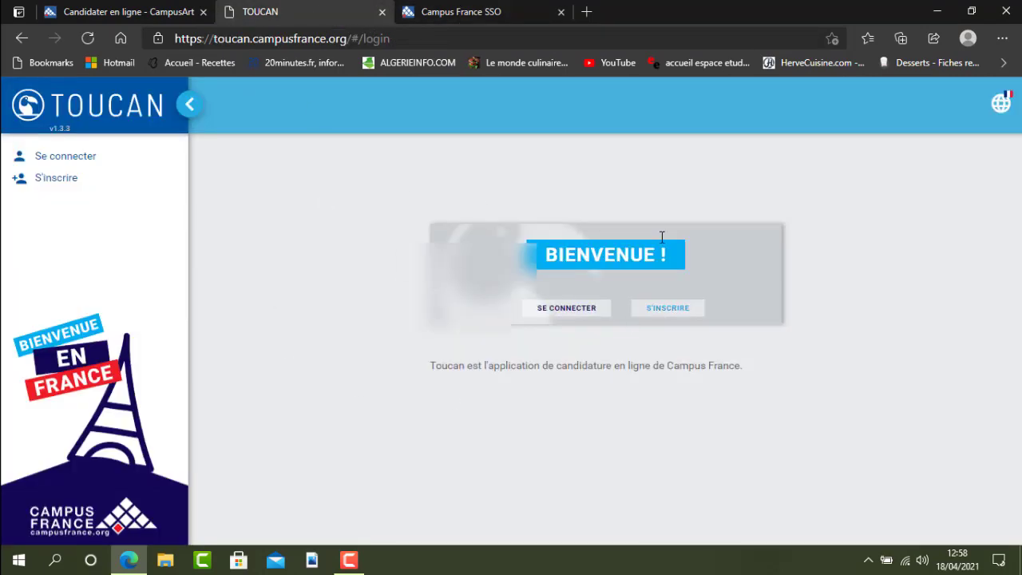
pyautogui.click(476, 7)
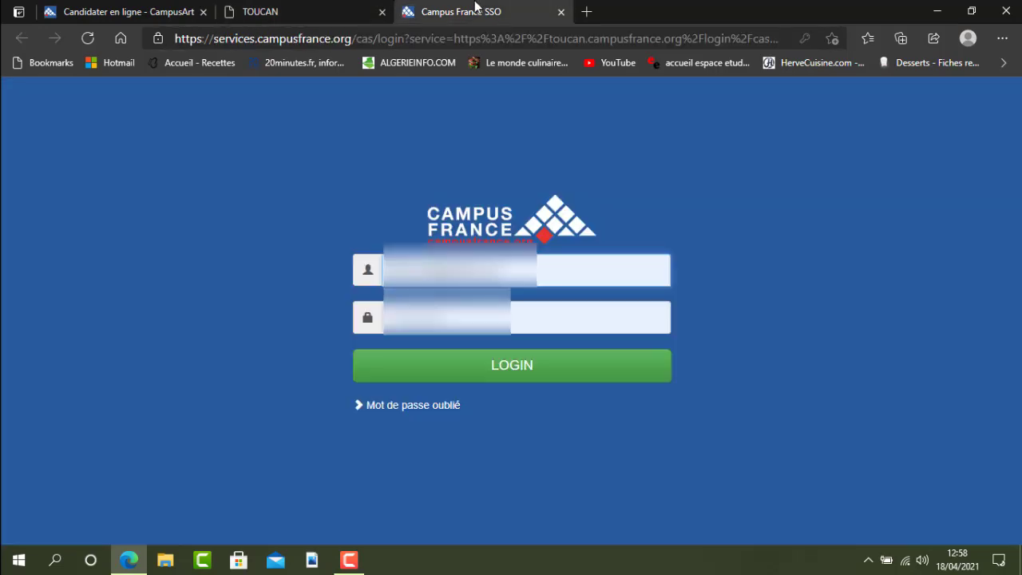
pyautogui.click(537, 270)
pyautogui.click(585, 367)
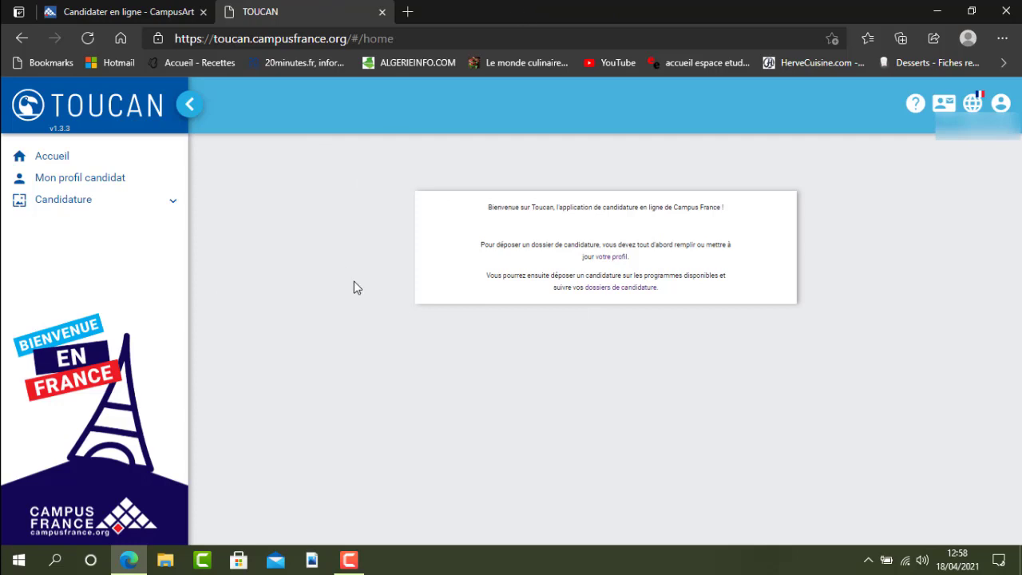
# Open the candidate profile and check the Civilité choices in the personal information section
pyautogui.click(96, 180)
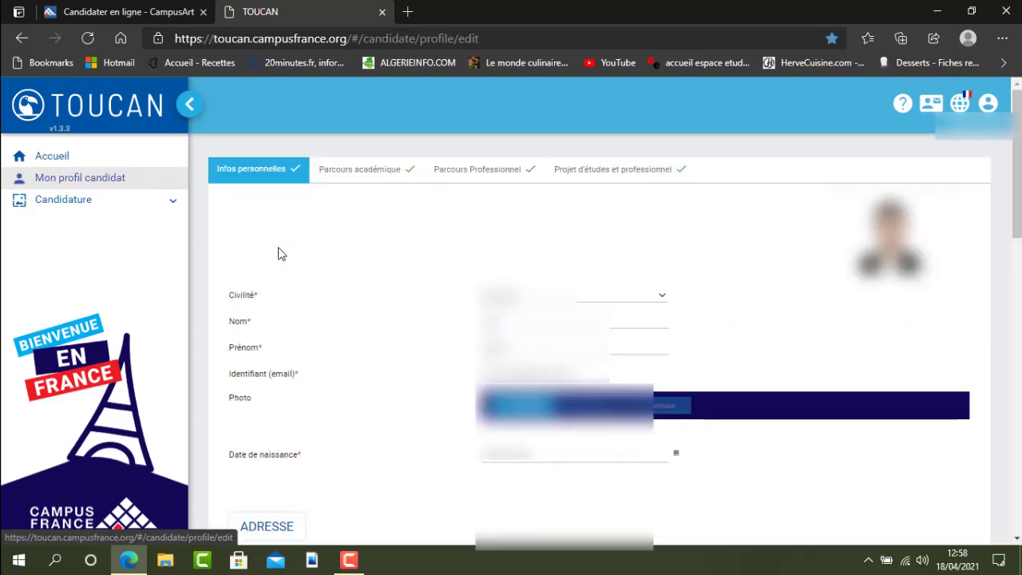
pyautogui.scroll(-1, 279, 253)
pyautogui.scroll(1, 278, 252)
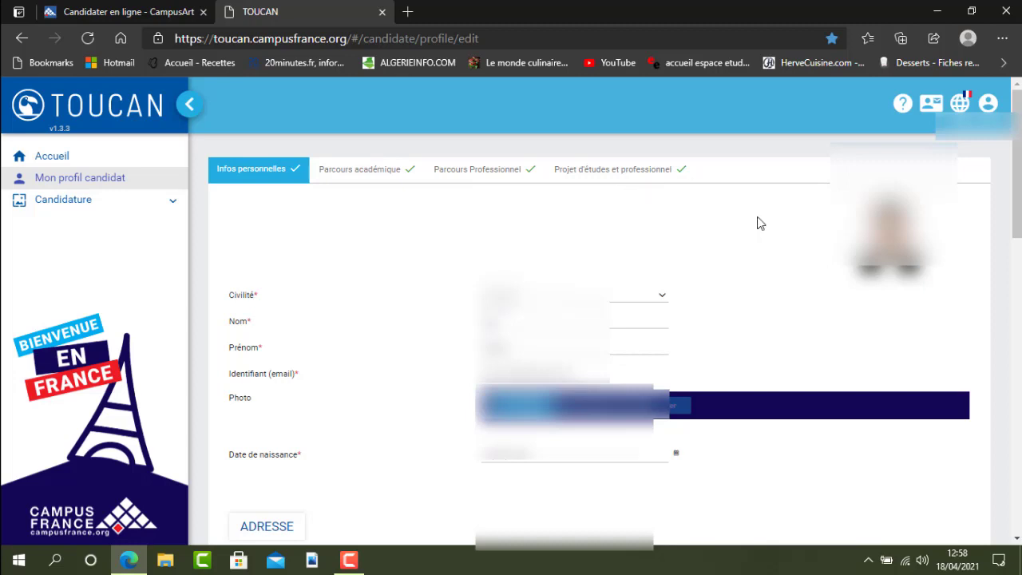
pyautogui.scroll(-1, 758, 222)
pyautogui.scroll(1, 758, 221)
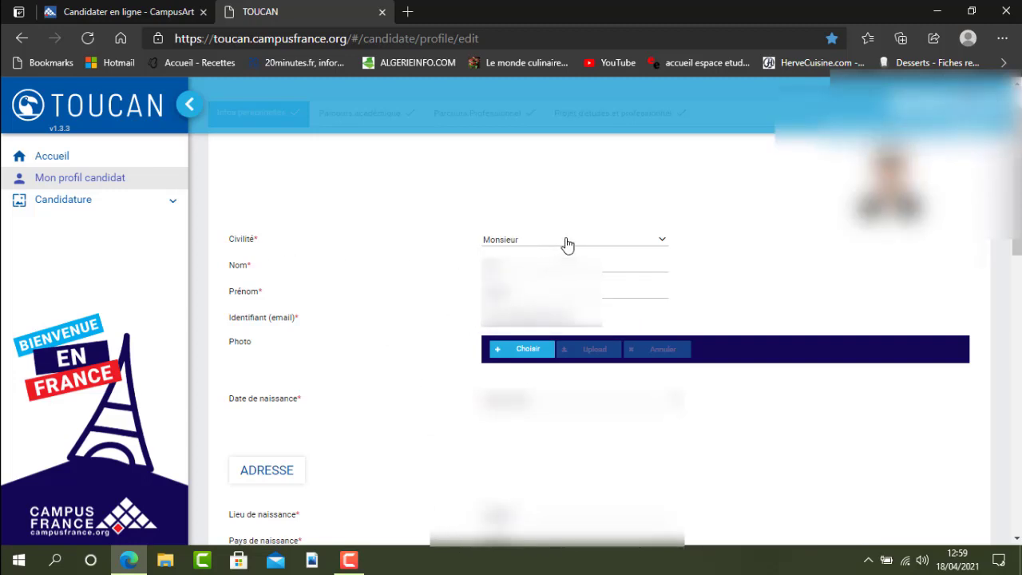
pyautogui.click(566, 242)
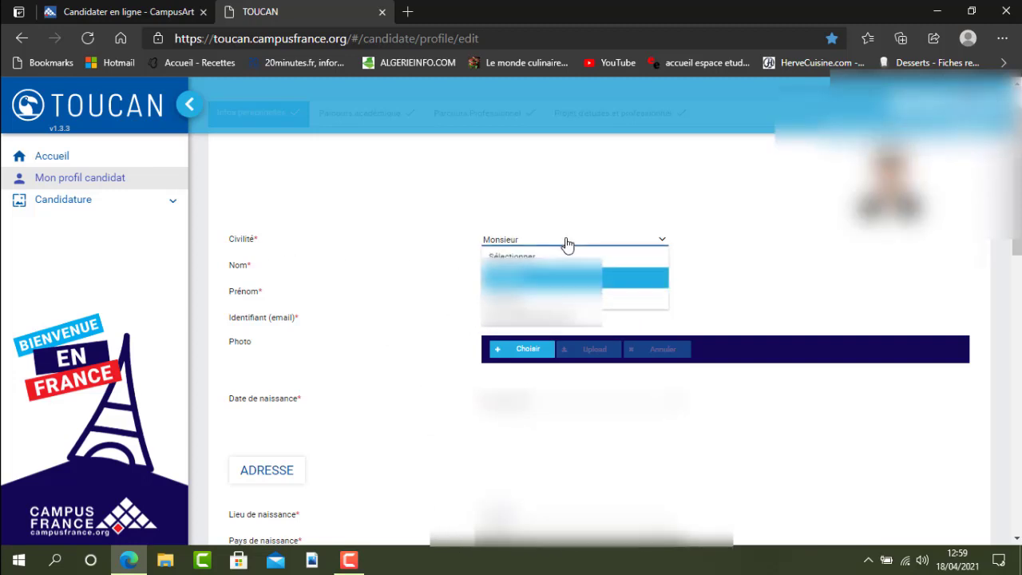
pyautogui.click(735, 277)
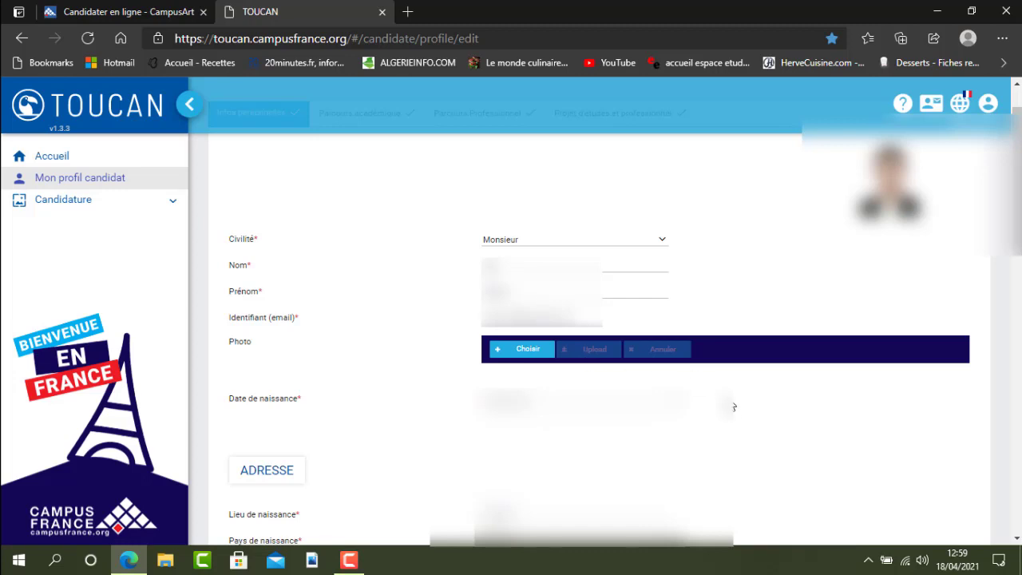
# Examine the identity and address fields and the month and year lists of the date of birth picker
pyautogui.scroll(-2, 730, 413)
pyautogui.scroll(-1, 732, 412)
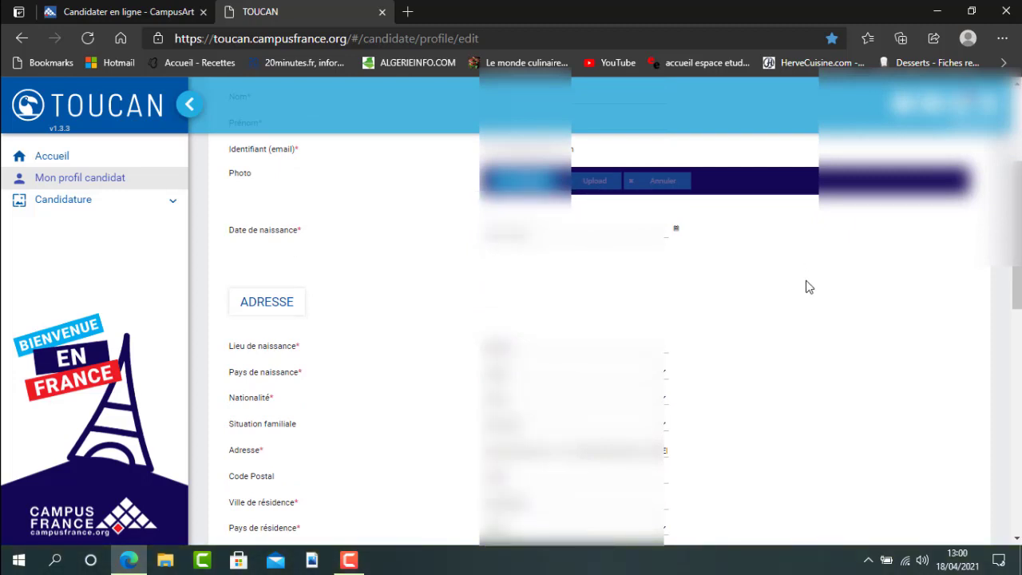
pyautogui.scroll(3, 808, 320)
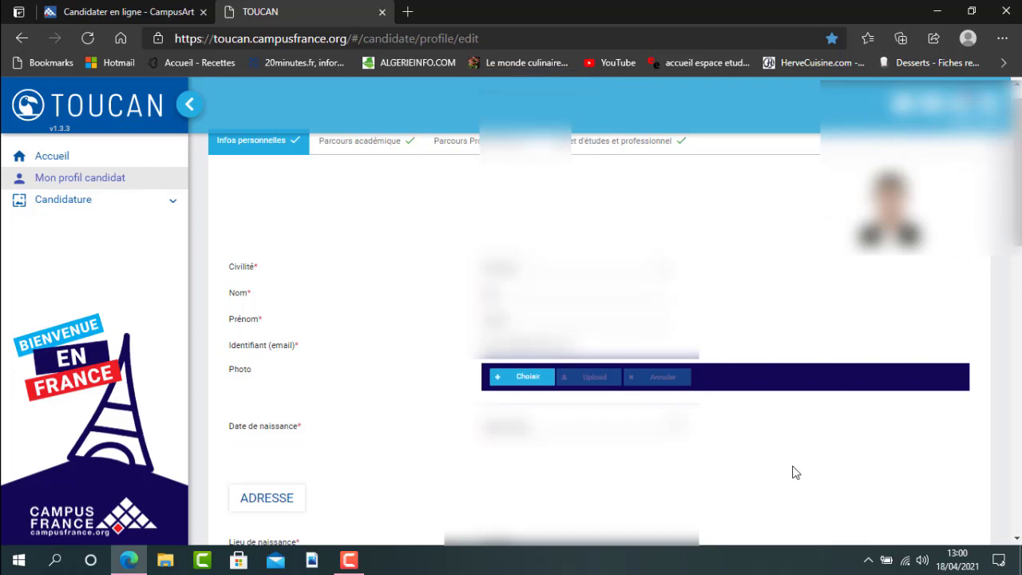
pyautogui.scroll(-1, 785, 490)
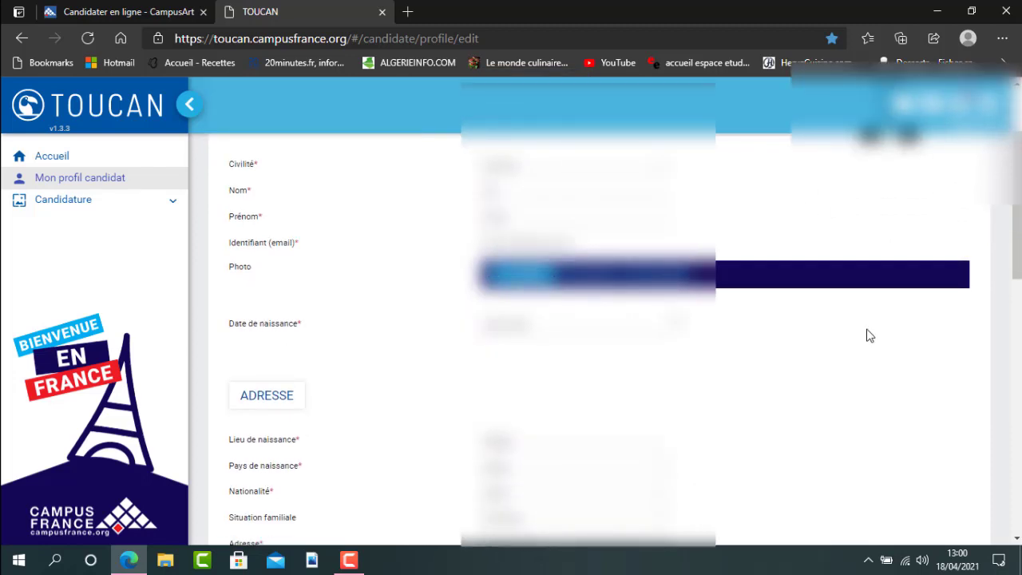
pyautogui.scroll(-1, 870, 335)
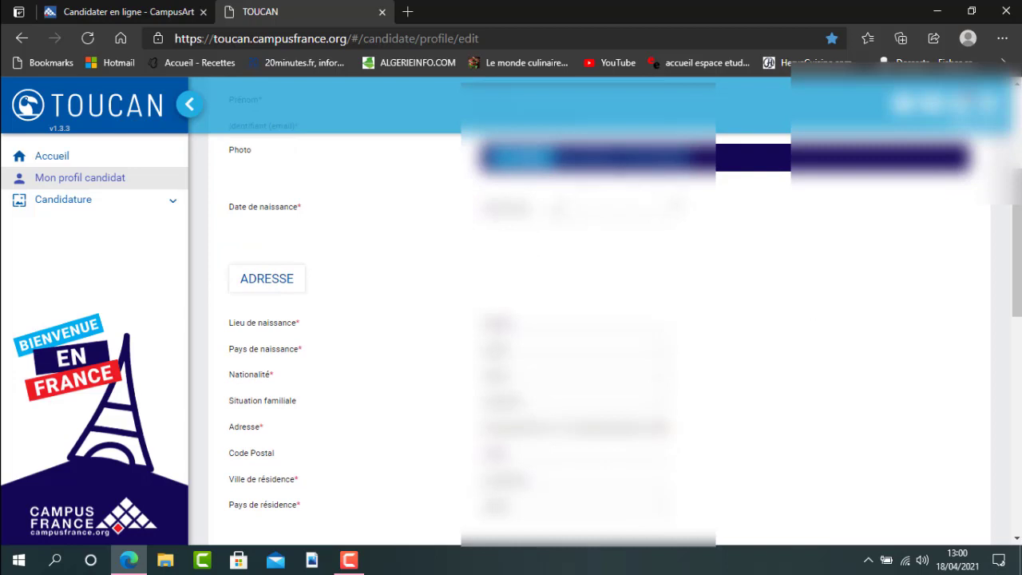
pyautogui.click(519, 209)
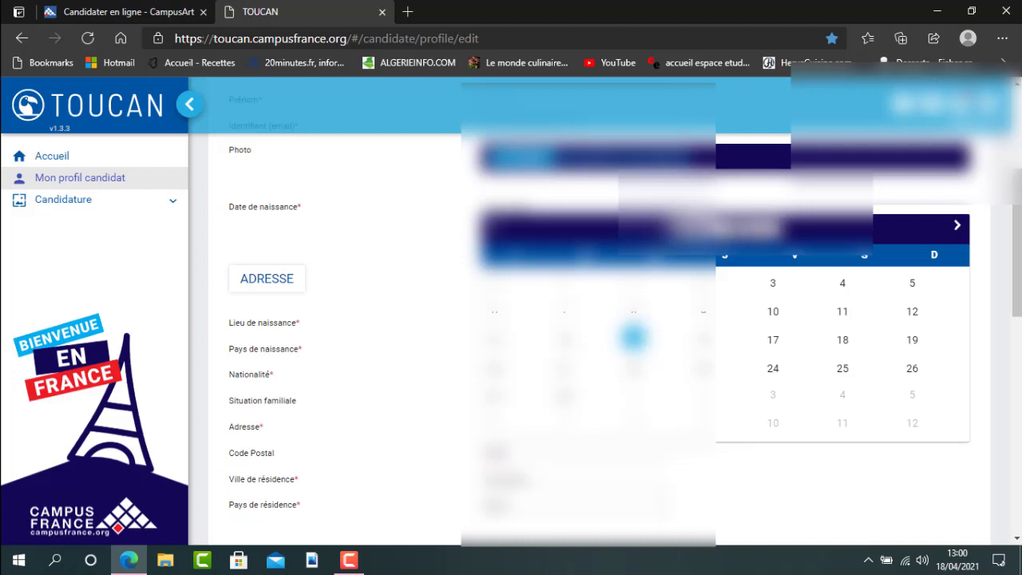
pyautogui.click(702, 229)
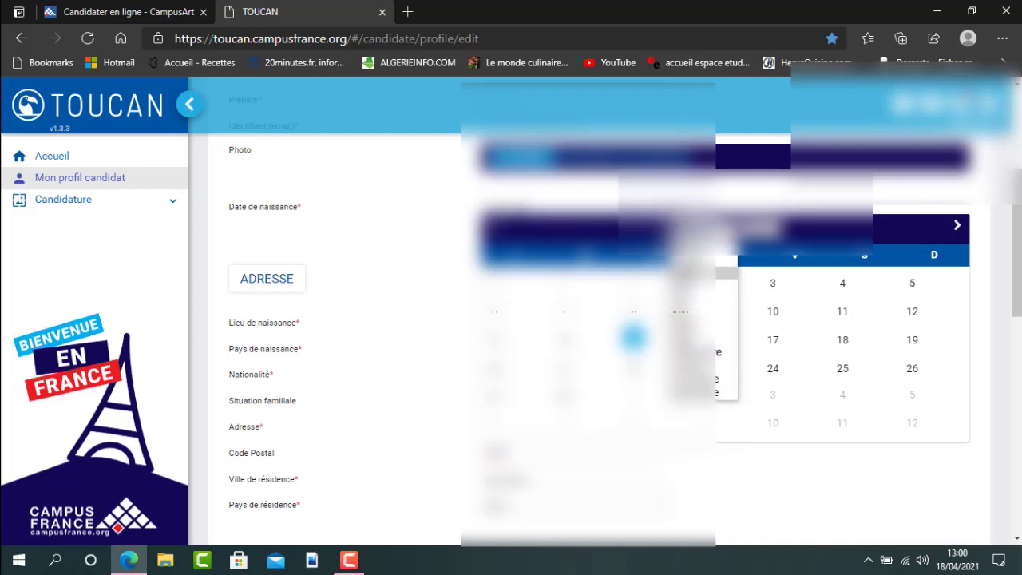
pyautogui.click(779, 229)
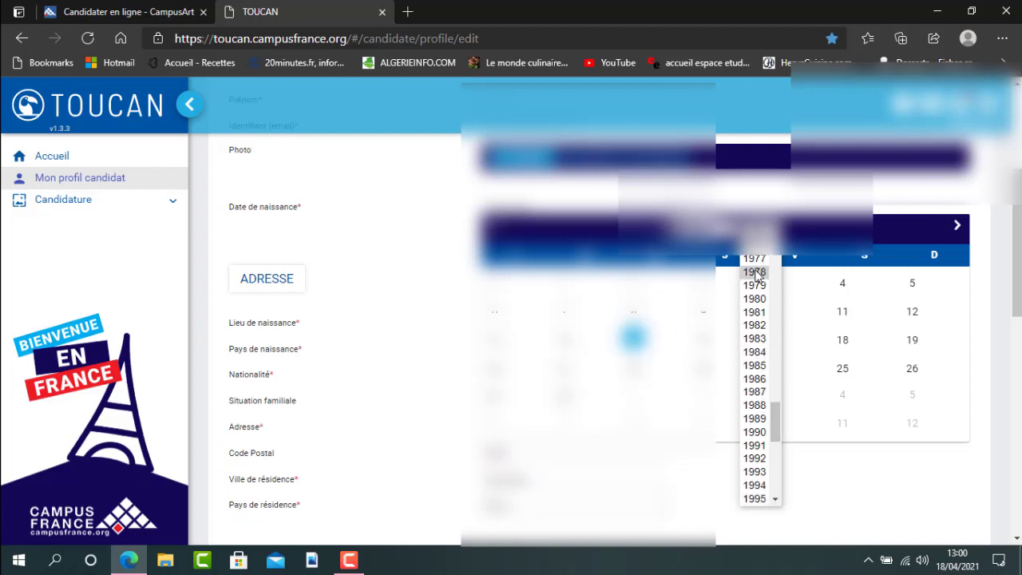
pyautogui.click(421, 274)
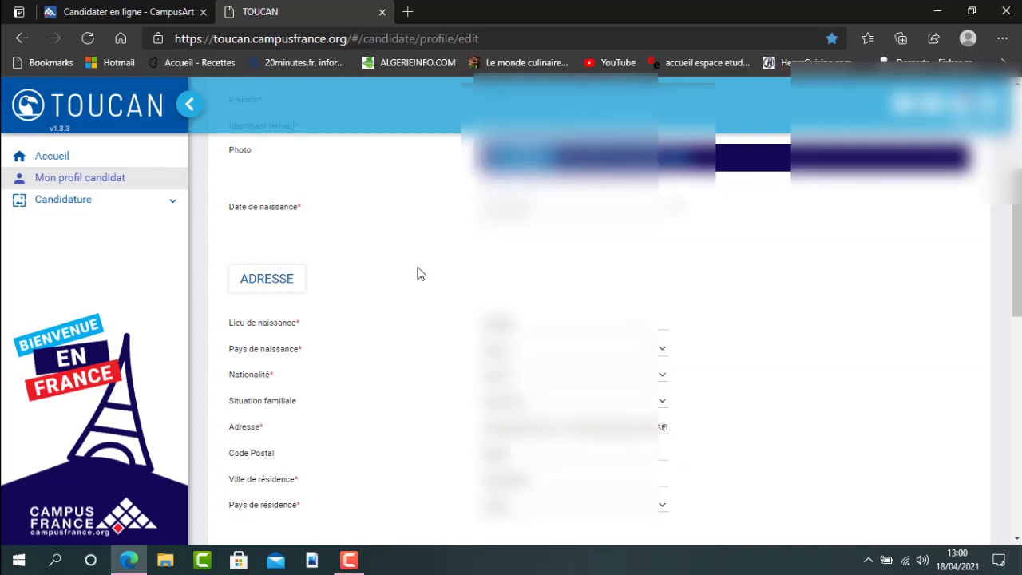
# Examine the address section's fields, including the nationality and marital status choices, down to the contact details
pyautogui.scroll(-2, 420, 273)
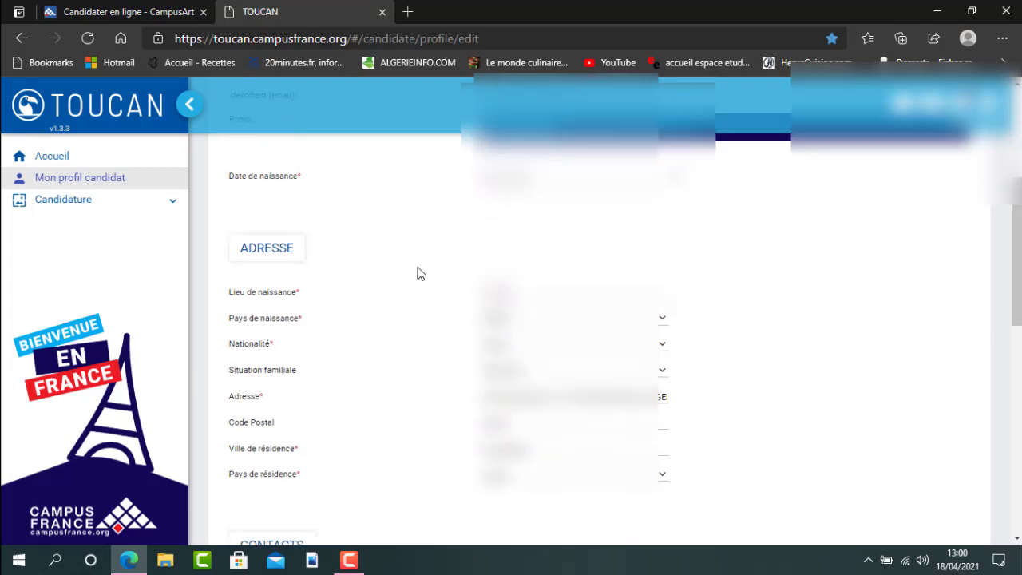
pyautogui.scroll(1, 421, 286)
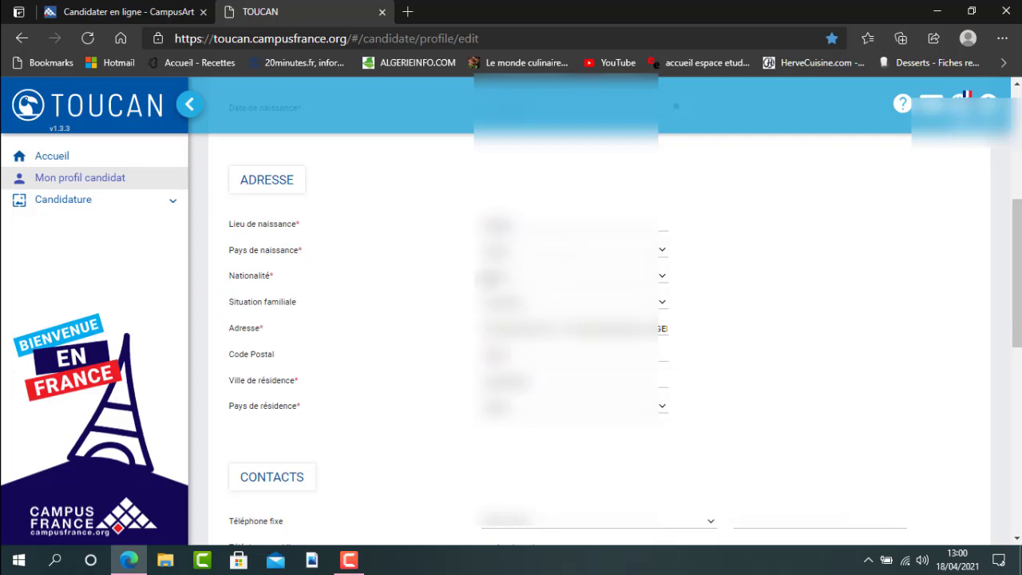
pyautogui.click(571, 276)
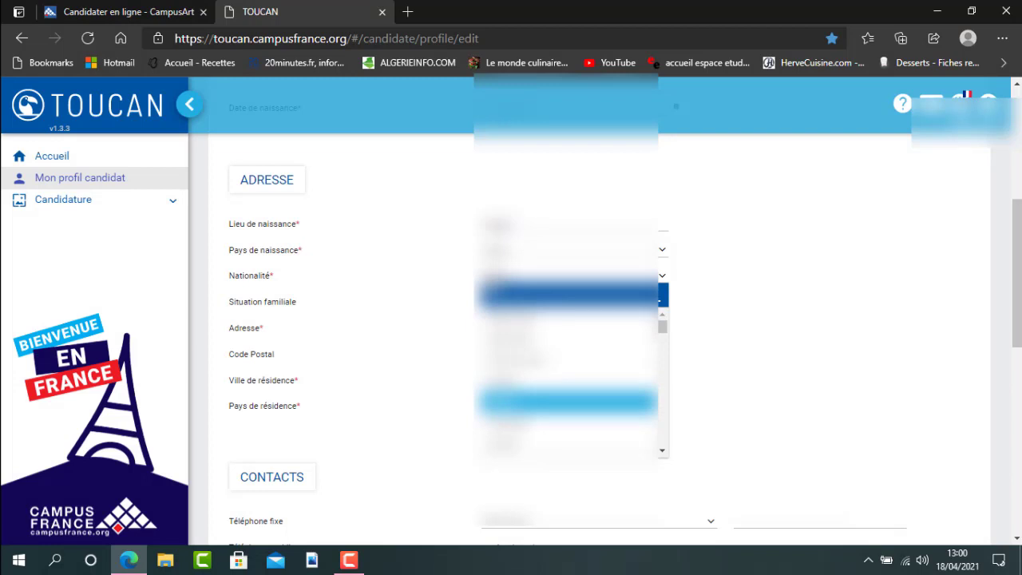
pyautogui.click(447, 290)
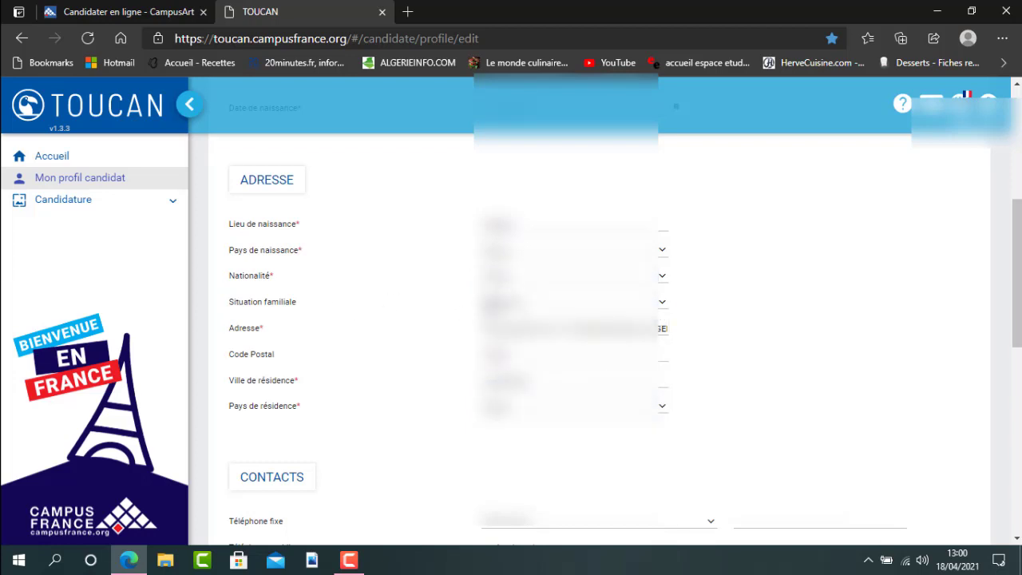
pyautogui.click(515, 307)
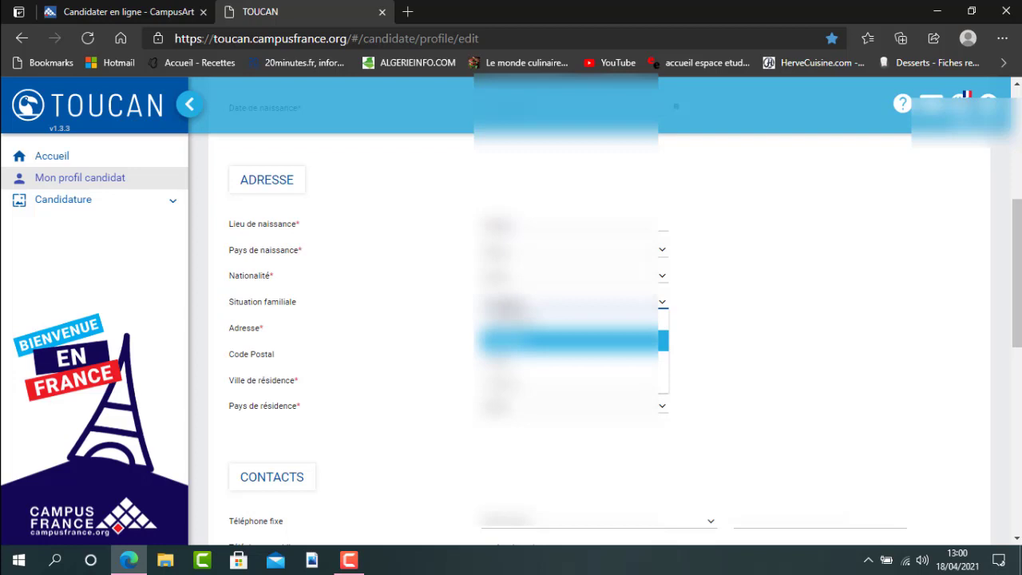
pyautogui.click(712, 290)
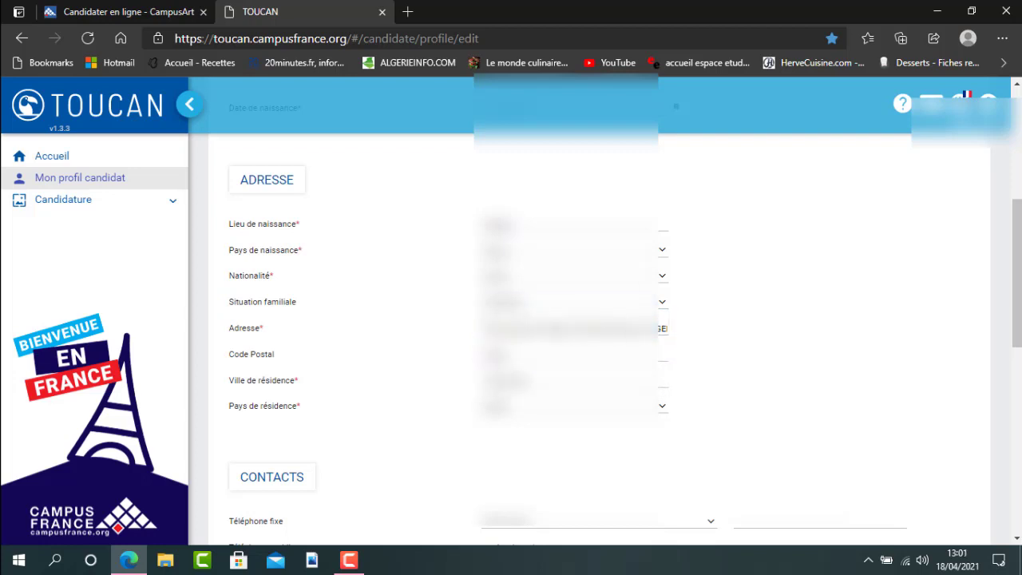
pyautogui.click(469, 350)
pyautogui.click(508, 409)
pyautogui.scroll(-1, 833, 358)
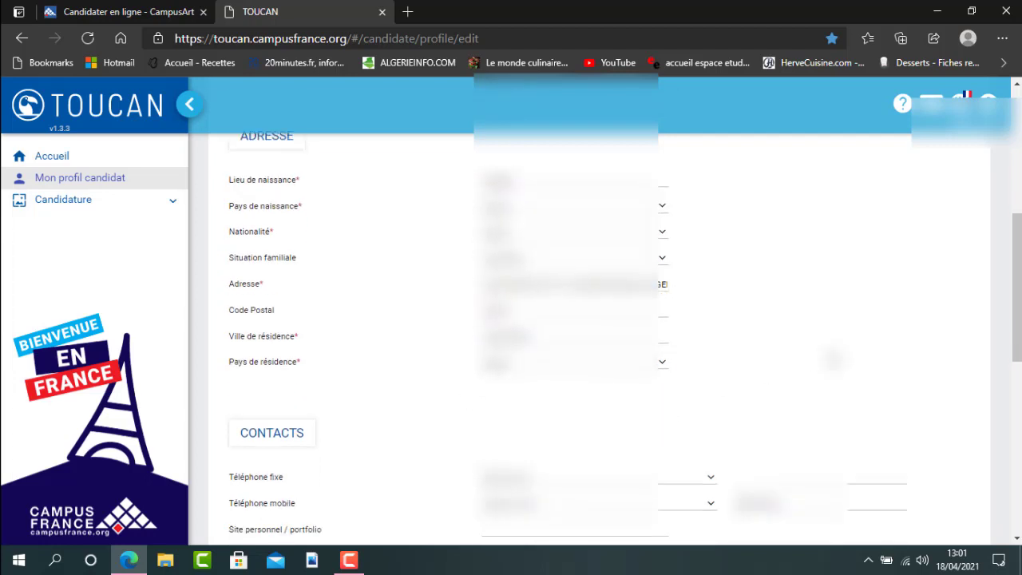
# Examine the contacts section, including the country code choices for the landline and mobile phone numbers
pyautogui.scroll(-2, 832, 358)
pyautogui.scroll(-2, 922, 300)
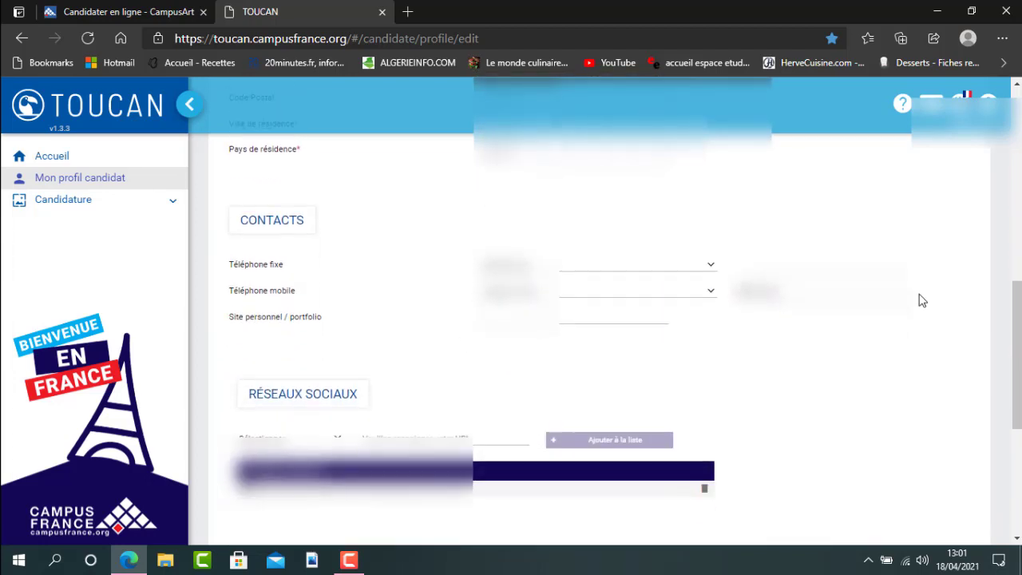
pyautogui.scroll(-1, 914, 358)
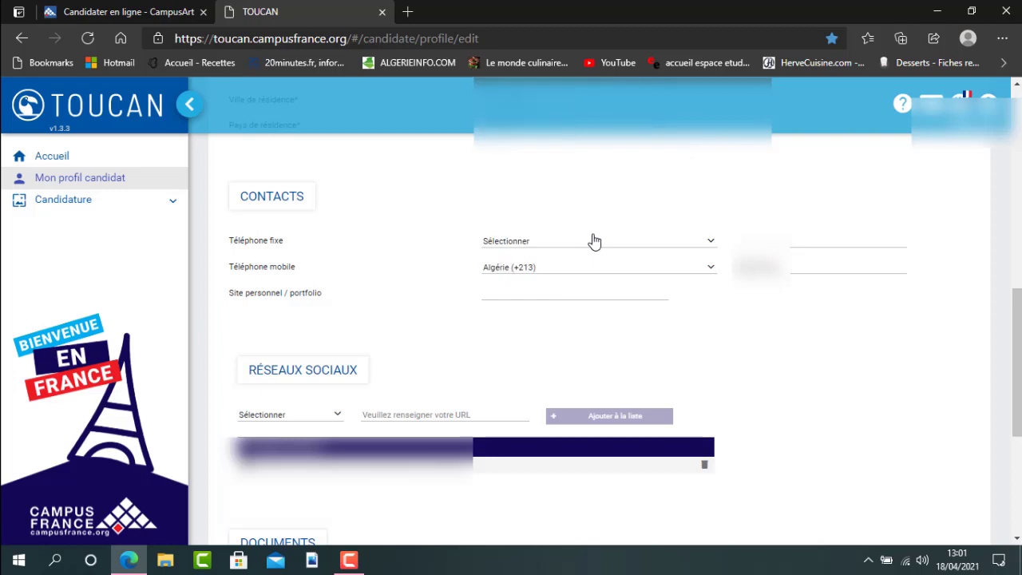
pyautogui.click(594, 241)
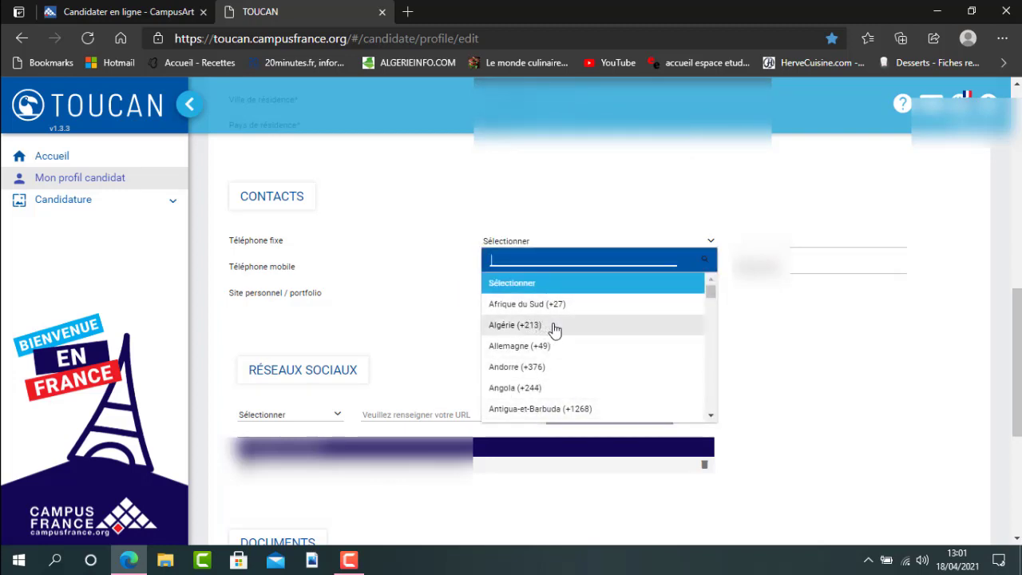
pyautogui.click(416, 248)
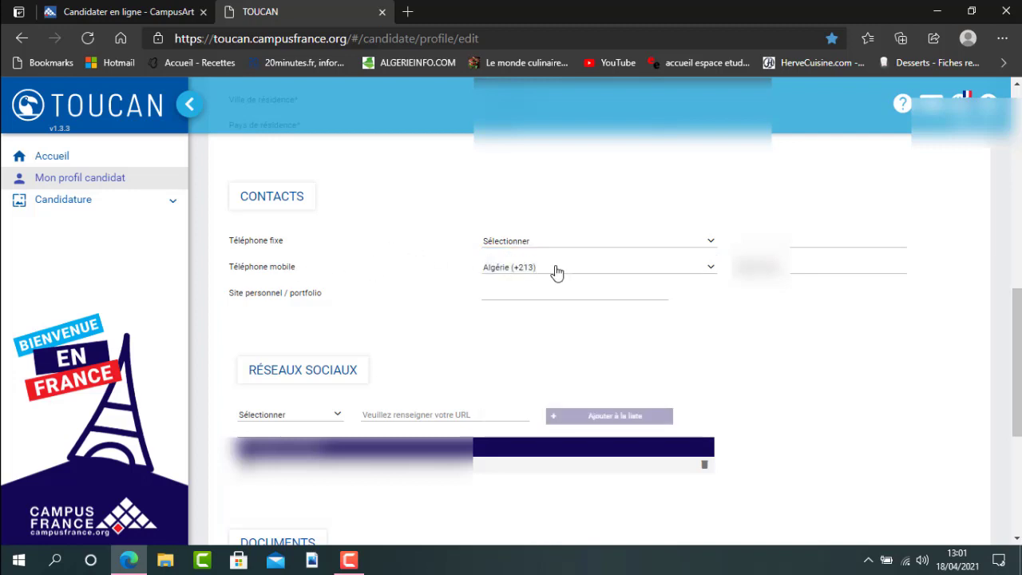
pyautogui.click(531, 271)
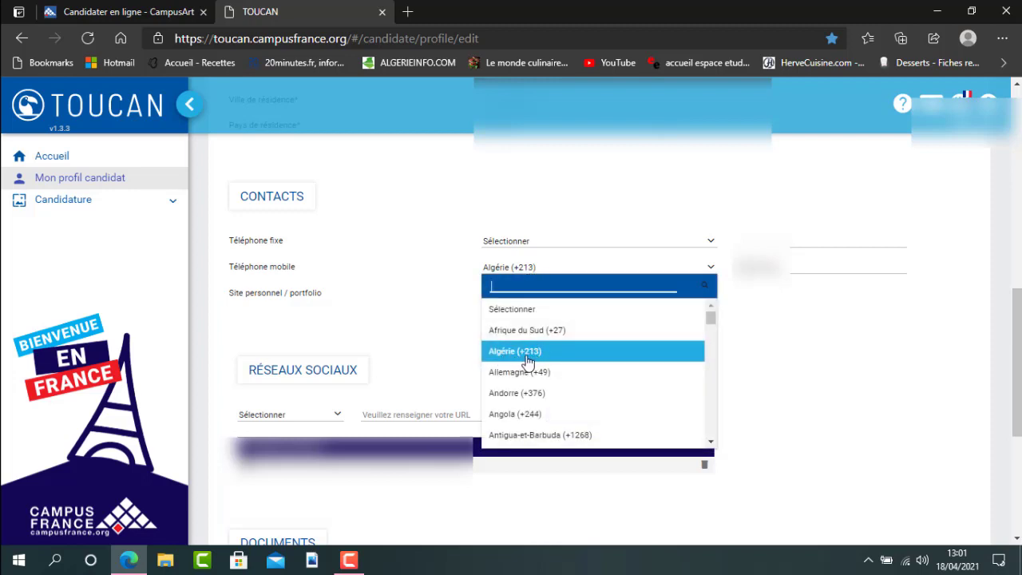
pyautogui.click(375, 239)
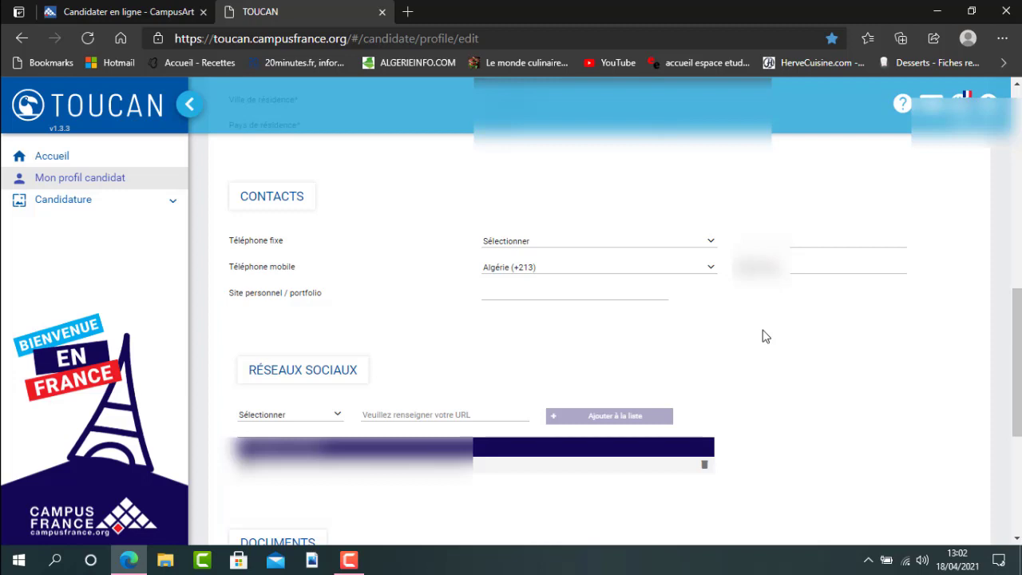
# Activate the personal website / portfolio field in the contacts section without entering a link
pyautogui.scroll(-2, 762, 337)
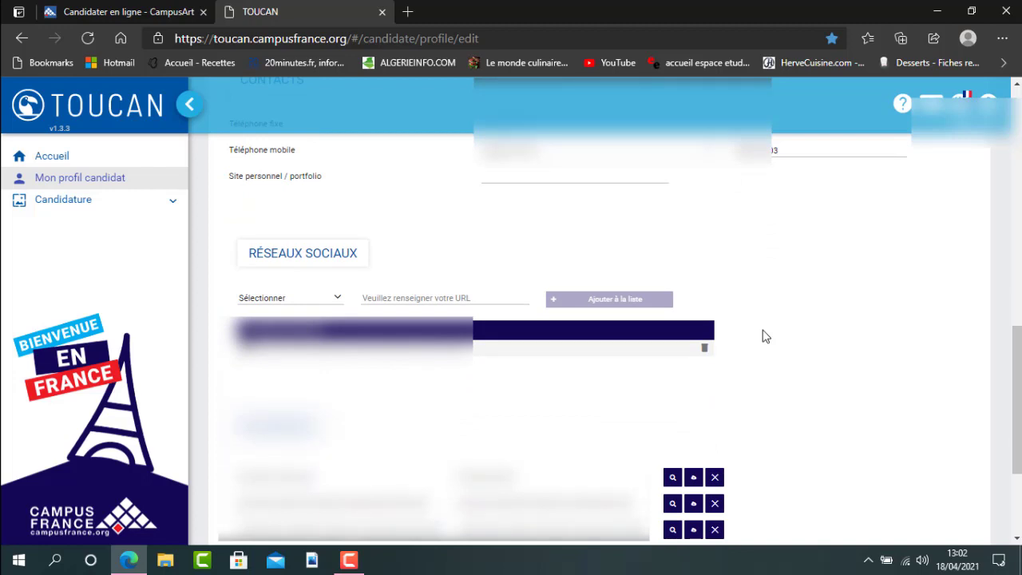
pyautogui.scroll(1, 762, 336)
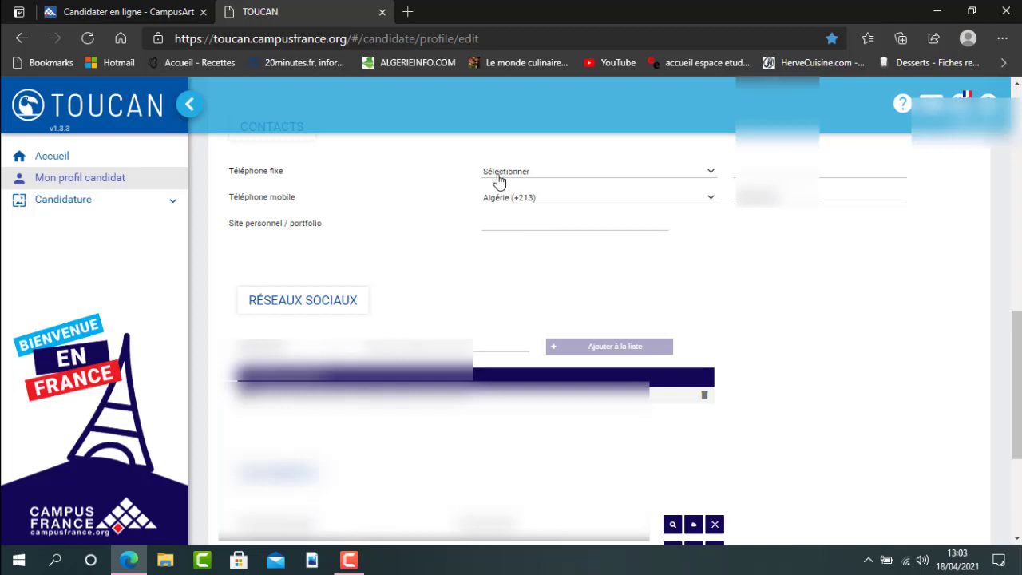
pyautogui.click(536, 226)
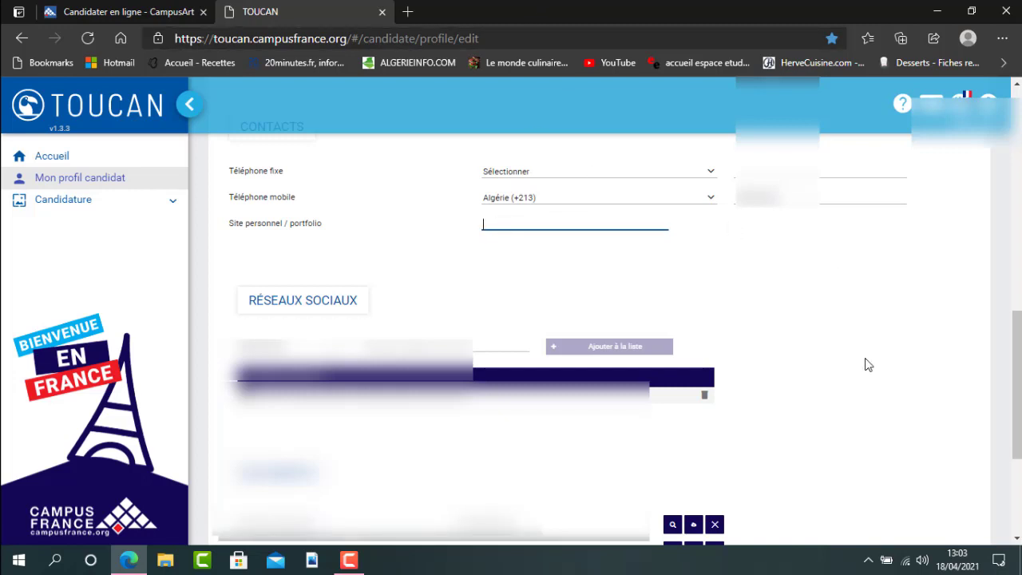
# Select Facebook as the social network, check its URL field, switch the network to Twitter and review the other network choices
pyautogui.scroll(-1, 869, 365)
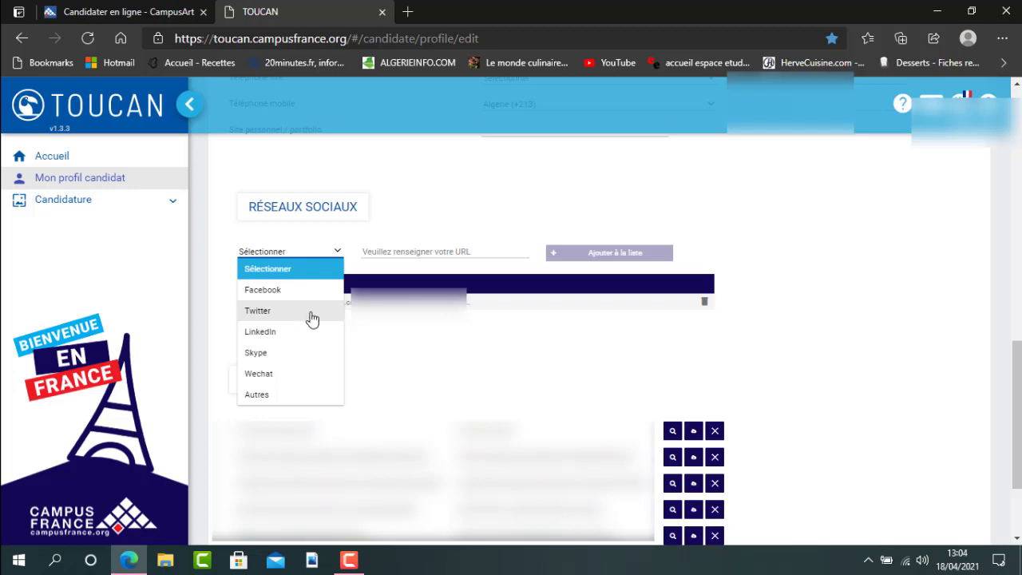
pyautogui.click(296, 290)
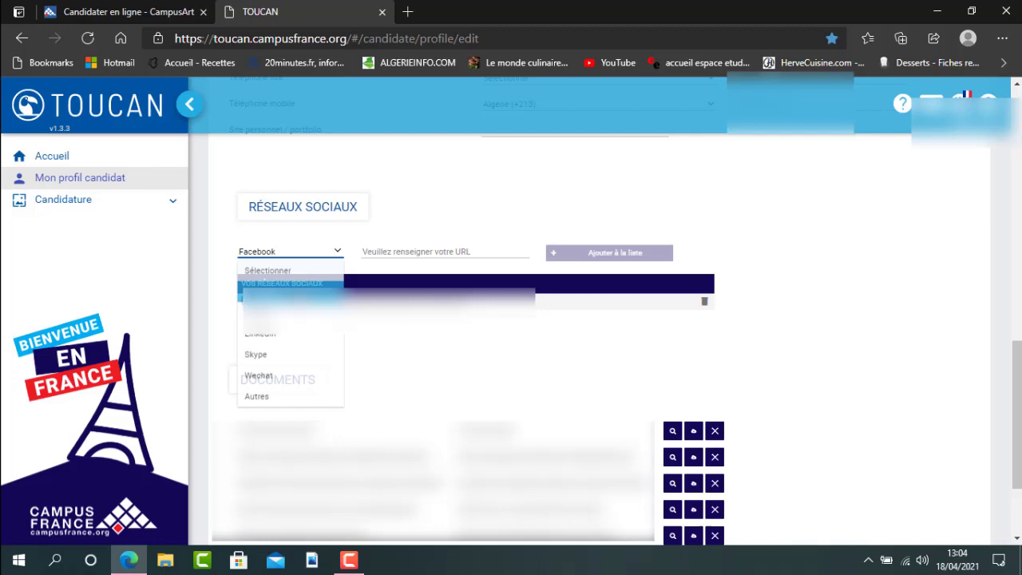
pyautogui.click(426, 251)
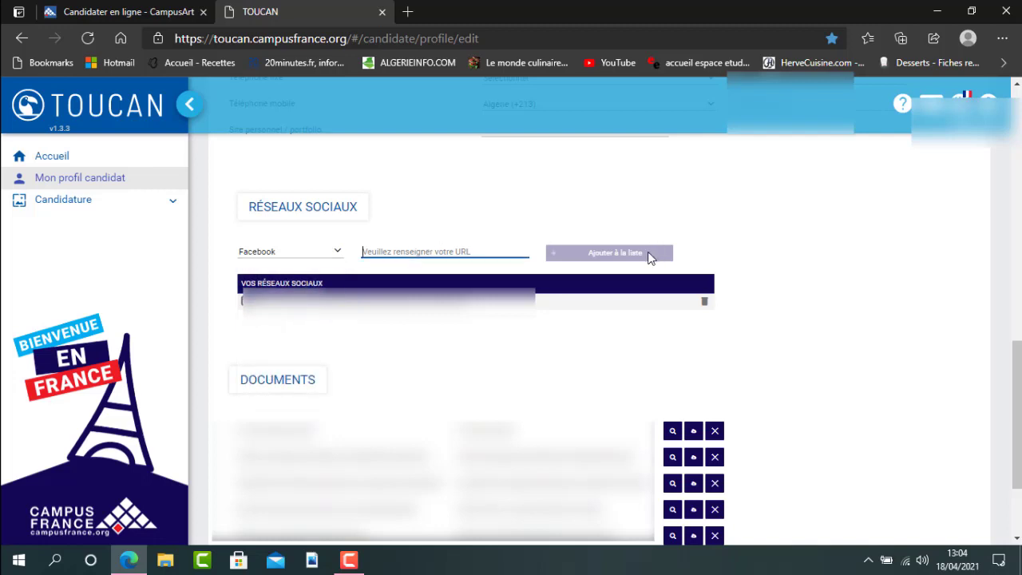
pyautogui.click(322, 256)
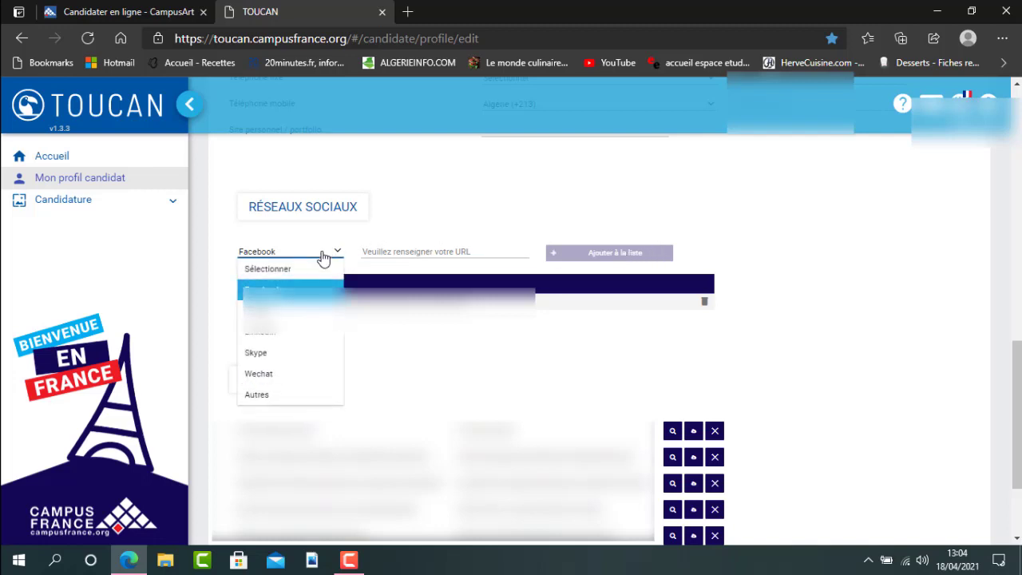
pyautogui.click(280, 310)
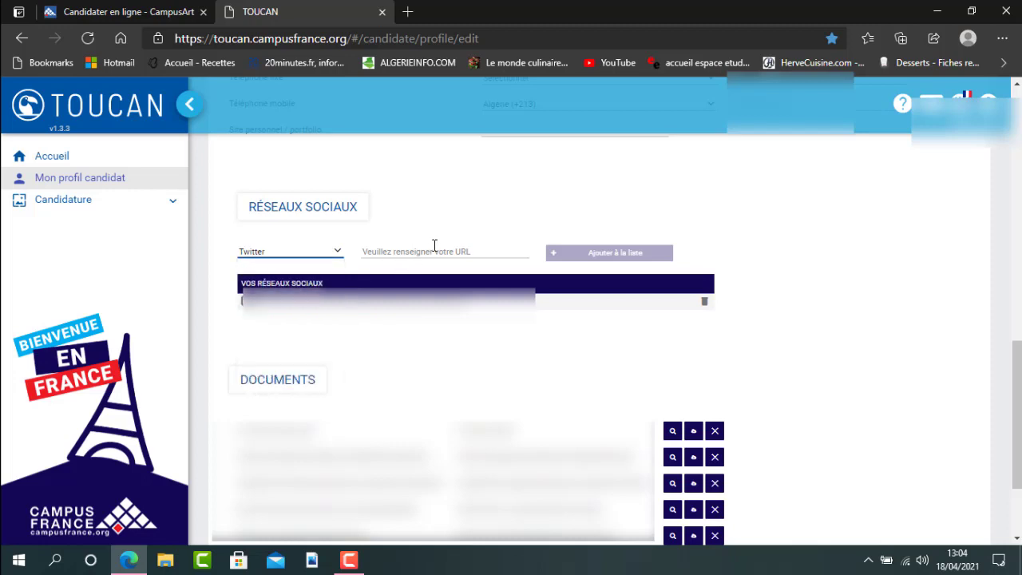
pyautogui.click(310, 253)
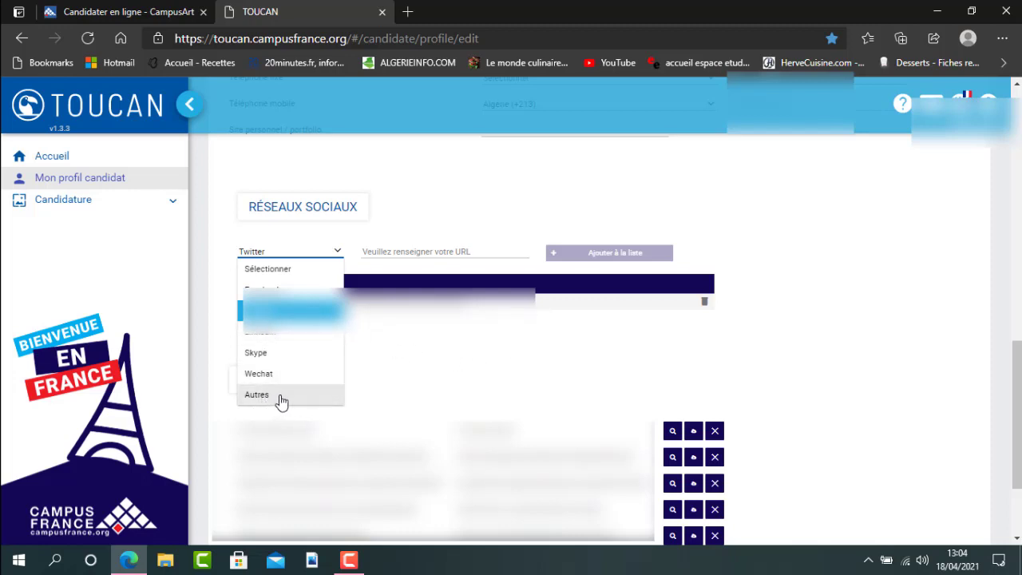
pyautogui.click(468, 360)
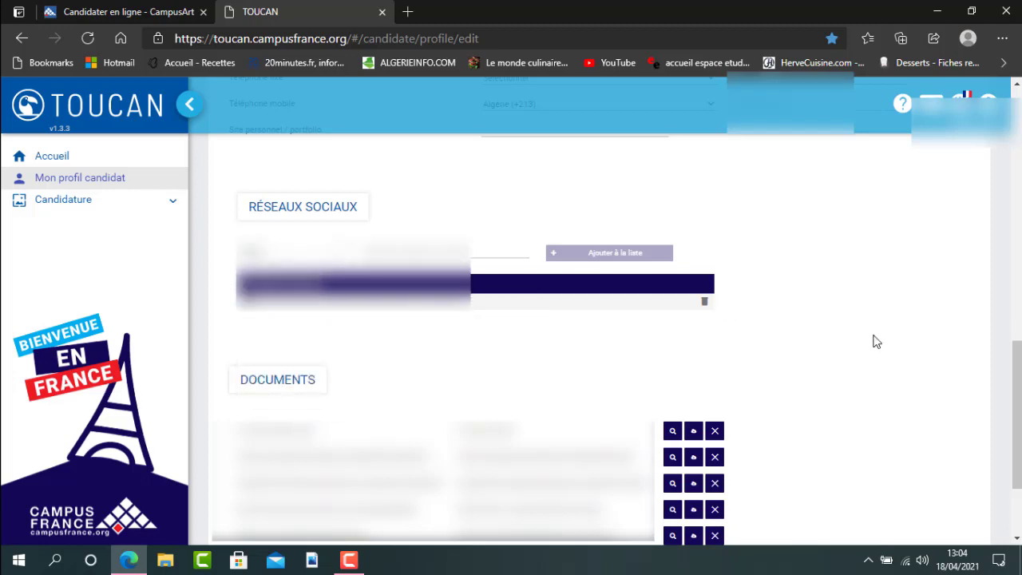
# Examine the documents section down to the save option and return to the start of the personal information form
pyautogui.scroll(-3, 894, 343)
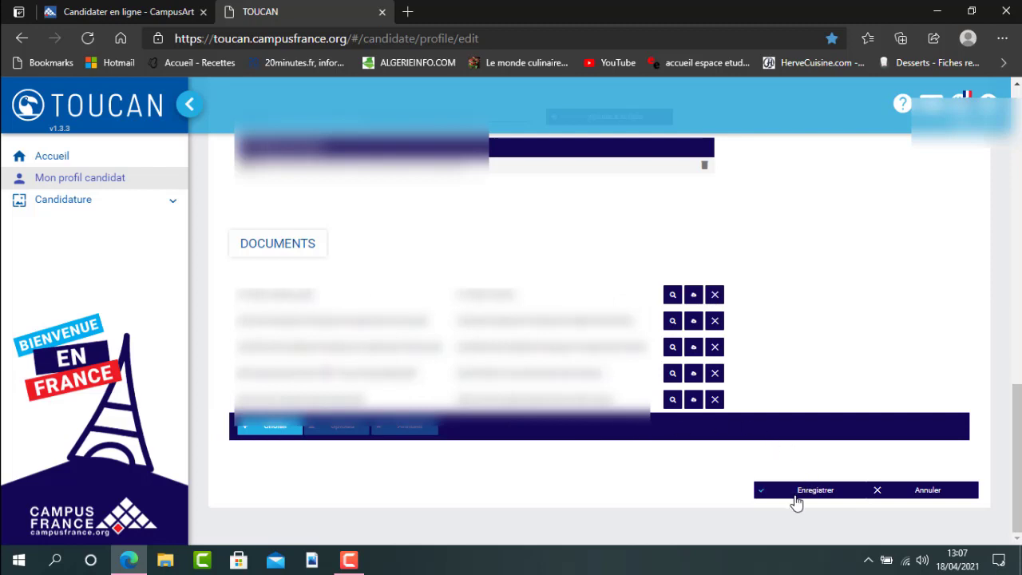
pyautogui.scroll(10, 851, 363)
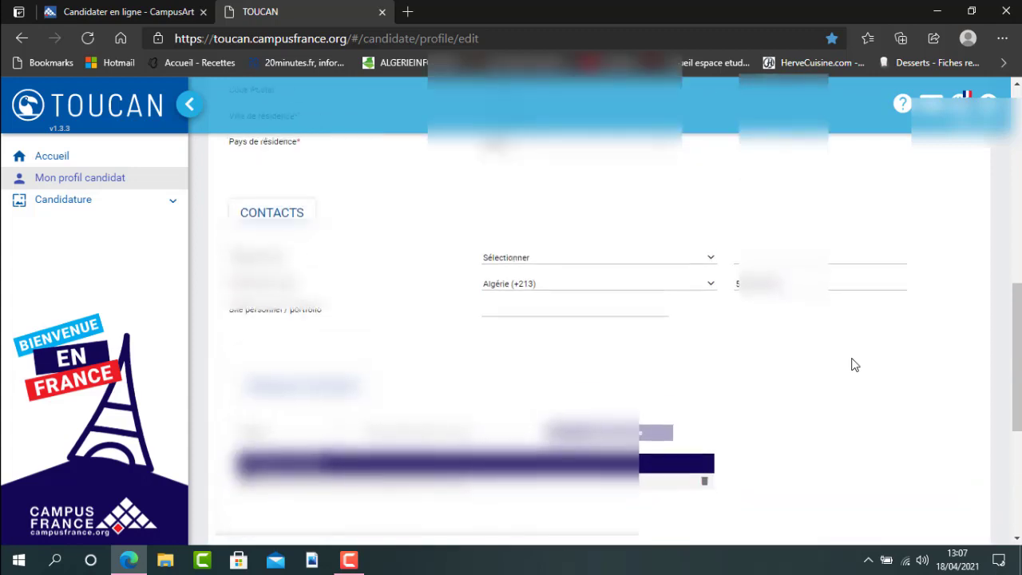
pyautogui.scroll(4, 854, 365)
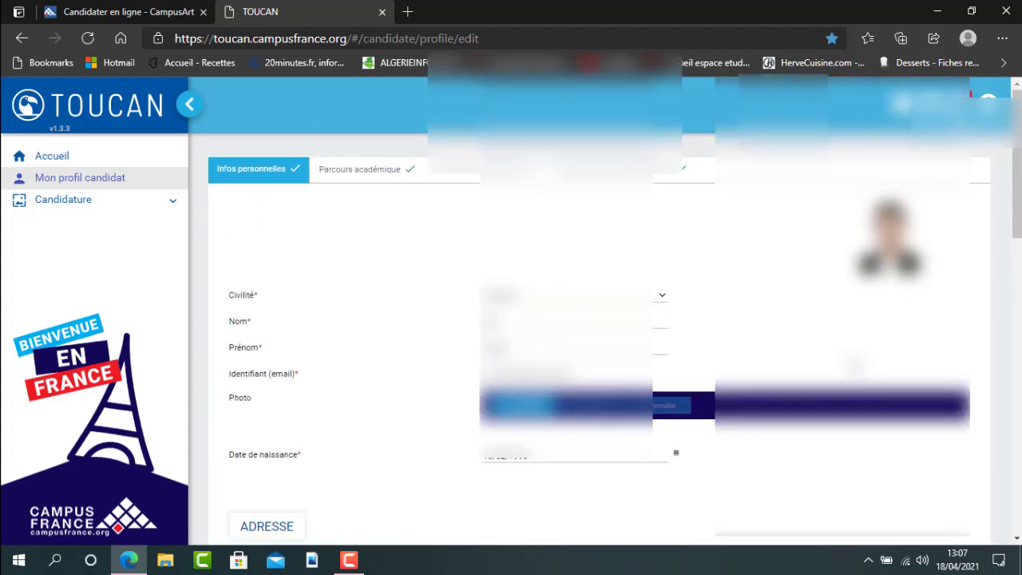